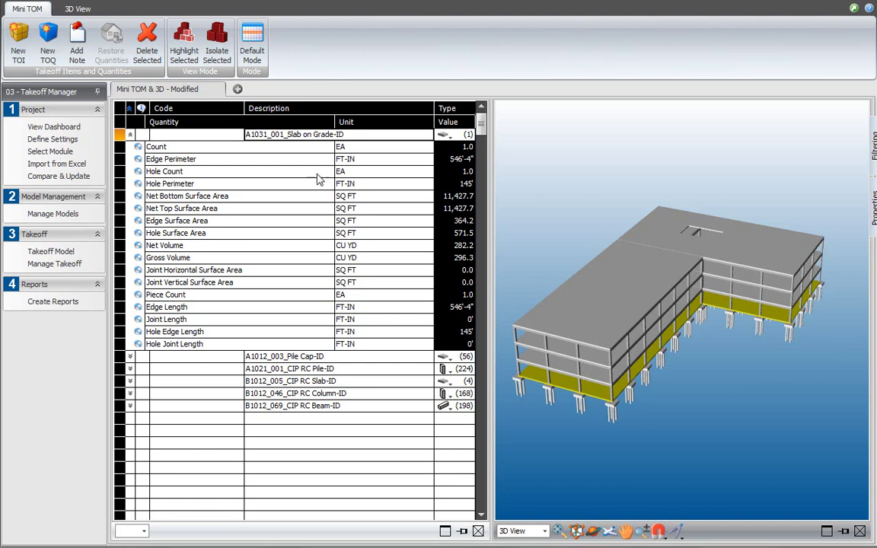
- Switch the workflow to 04 - Cost Planner and open Plan Cost
click(61, 92)
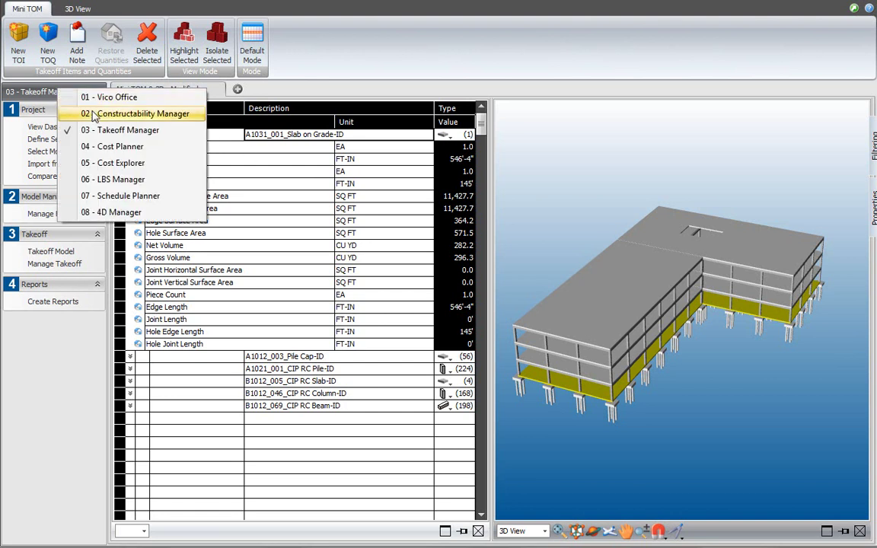
click(110, 146)
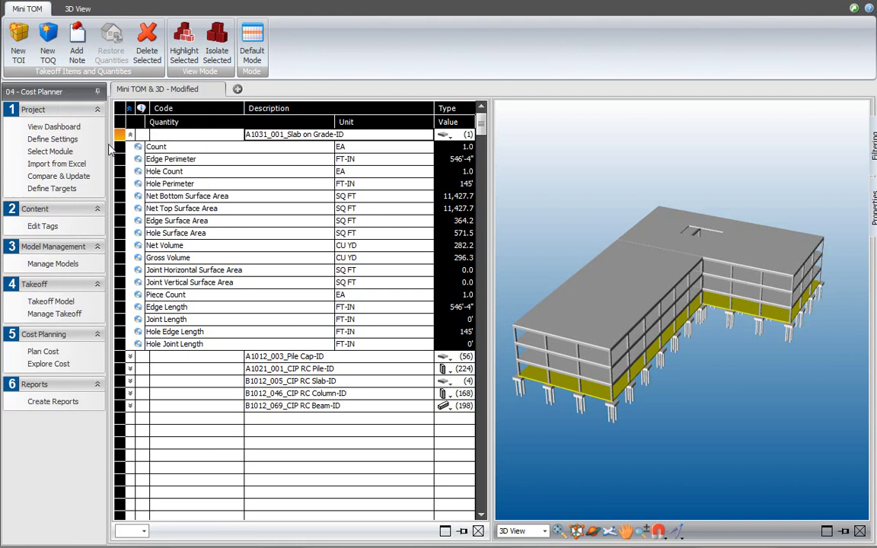
click(41, 353)
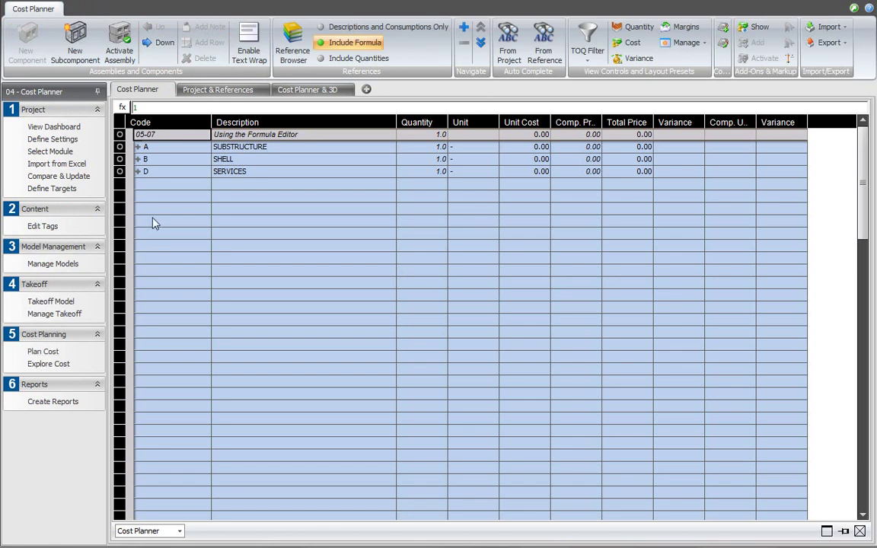
- Expand Substructure, Foundations and Slab on Grade, select component A1031_001 Slab on Grade-ID, and apply the Cost column preset
click(138, 146)
click(146, 159)
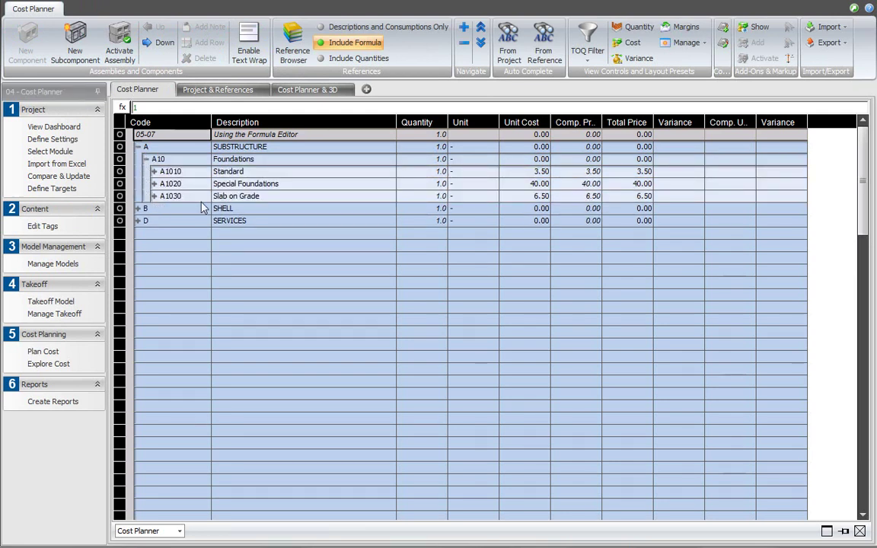
click(153, 196)
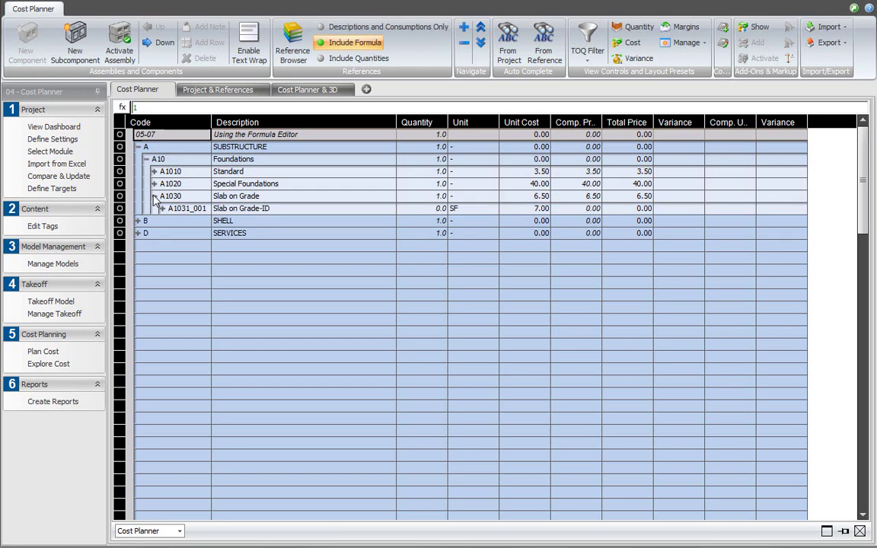
click(239, 208)
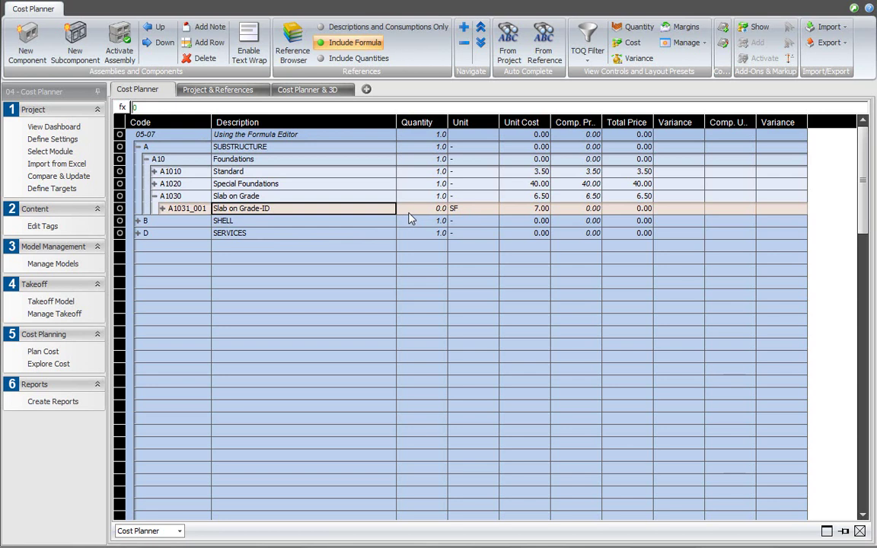
click(630, 42)
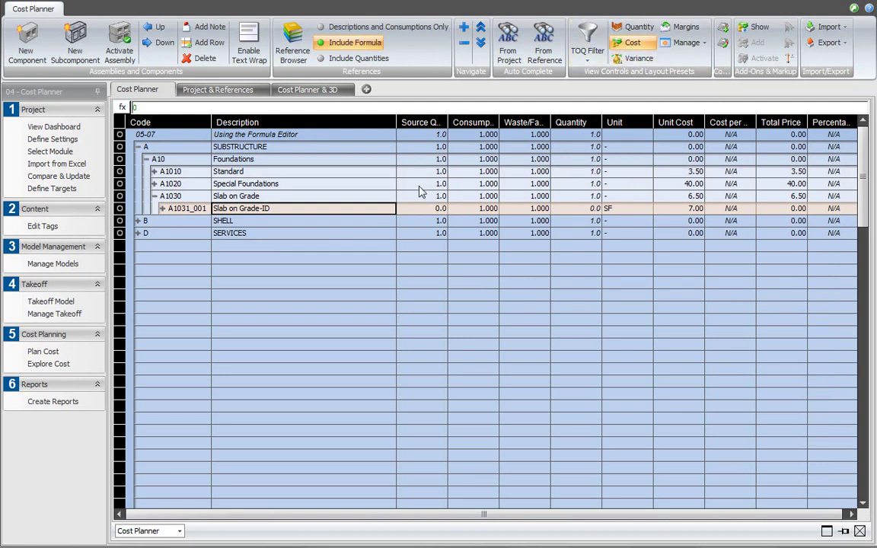
- Open the Formula Editor for Slab on Grade-ID's source quantity, expand takeoff item A1031_001_Slab on Grade-ID and widen its description column
click(421, 208)
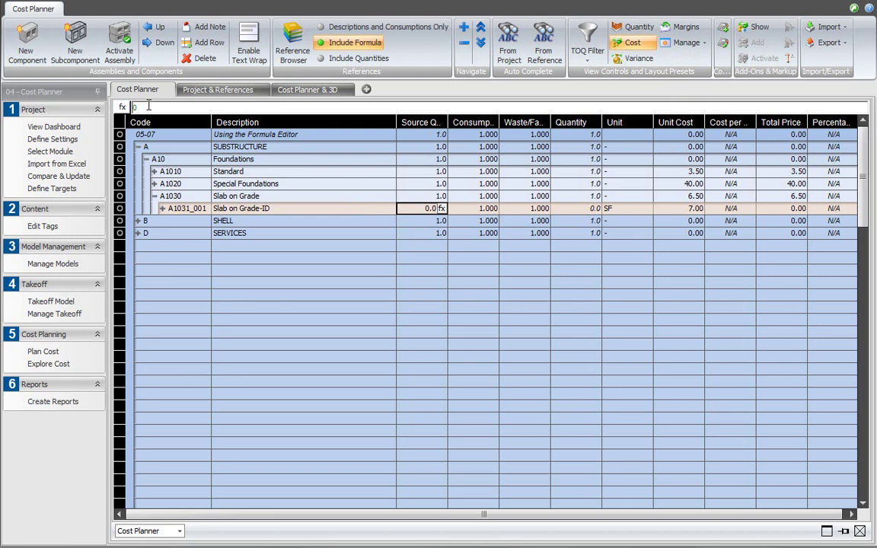
click(439, 208)
click(441, 209)
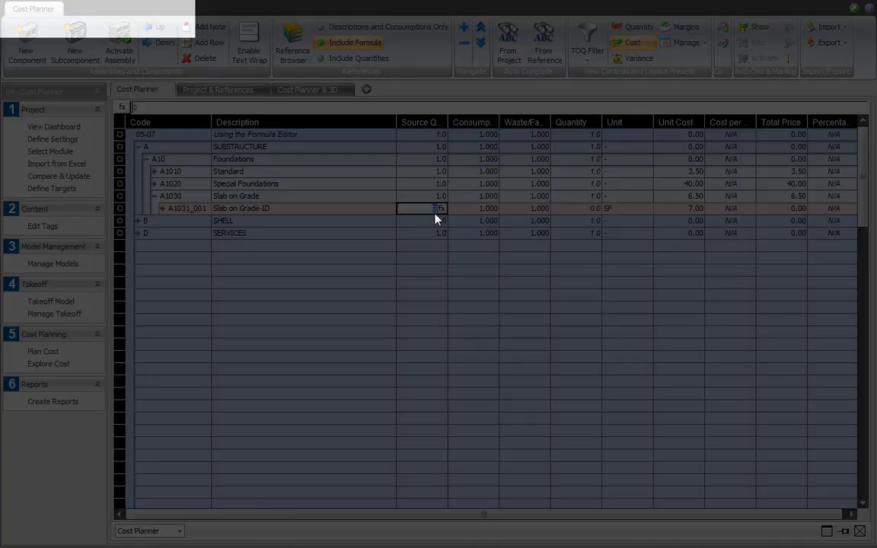
drag(574, 182, 499, 140)
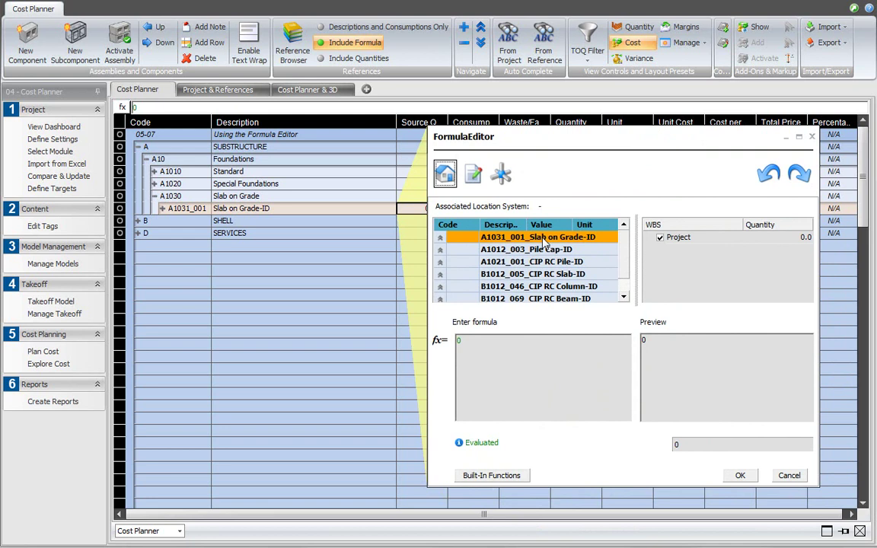
click(440, 237)
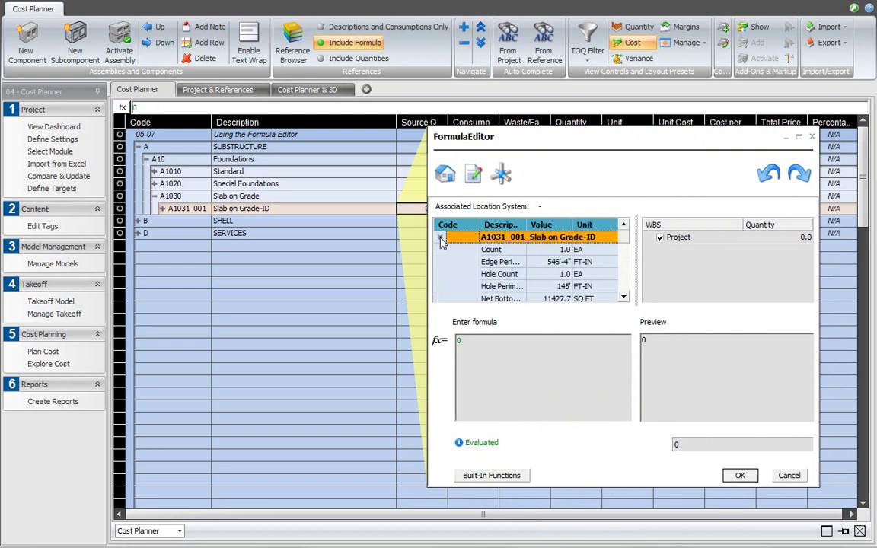
click(624, 299)
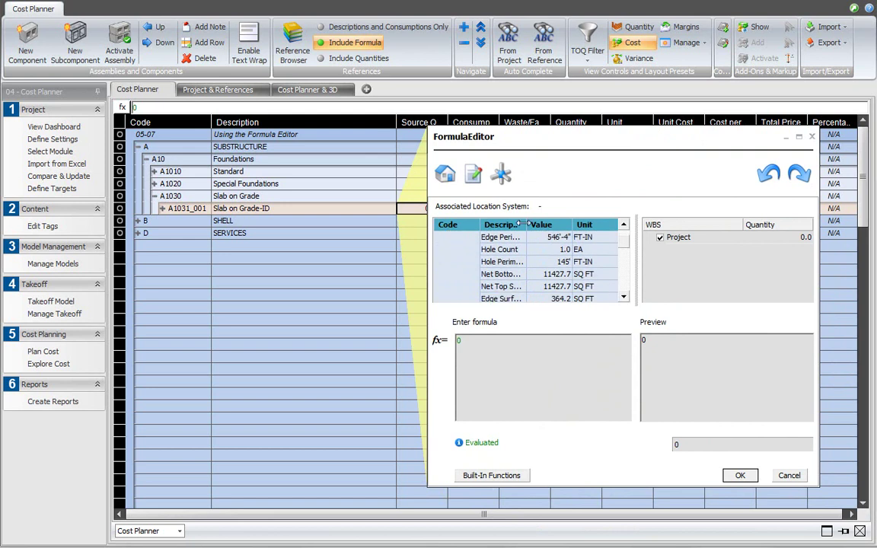
drag(525, 225, 554, 228)
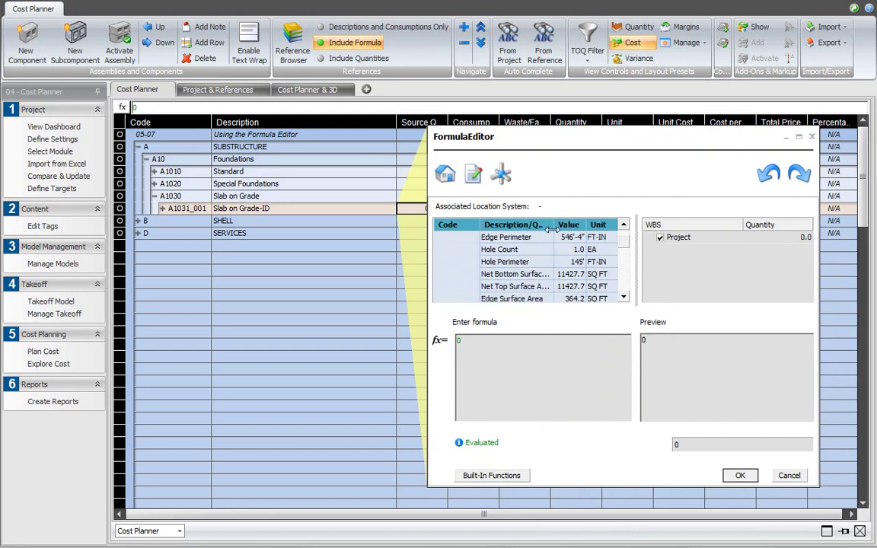
- Replace the source quantity formula with A1031_001_Slab on Grade-ID.Net Top Surface Area and accept it
click(510, 286)
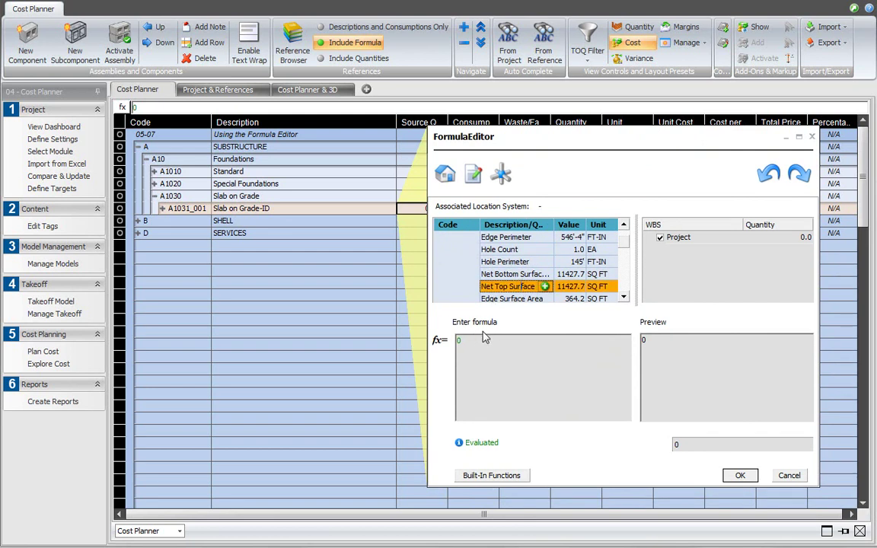
double_click(459, 340)
key(BackSpace)
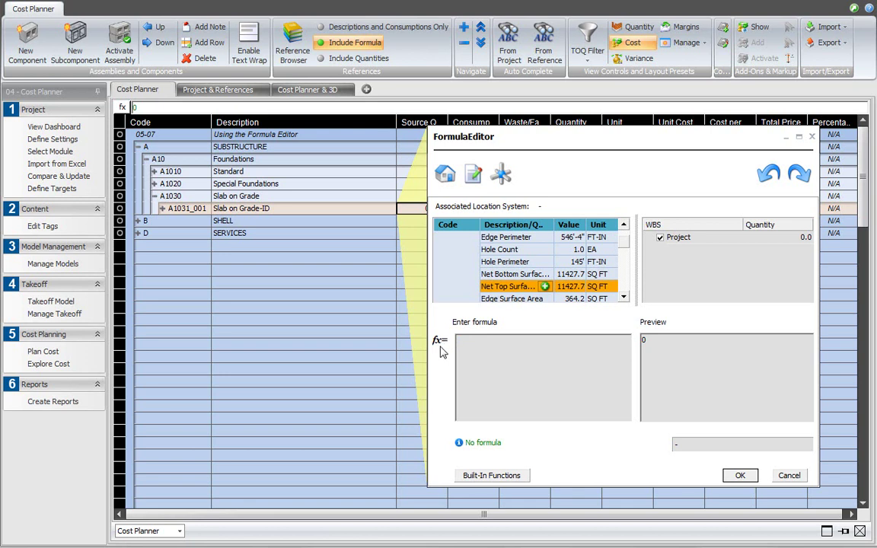
click(545, 287)
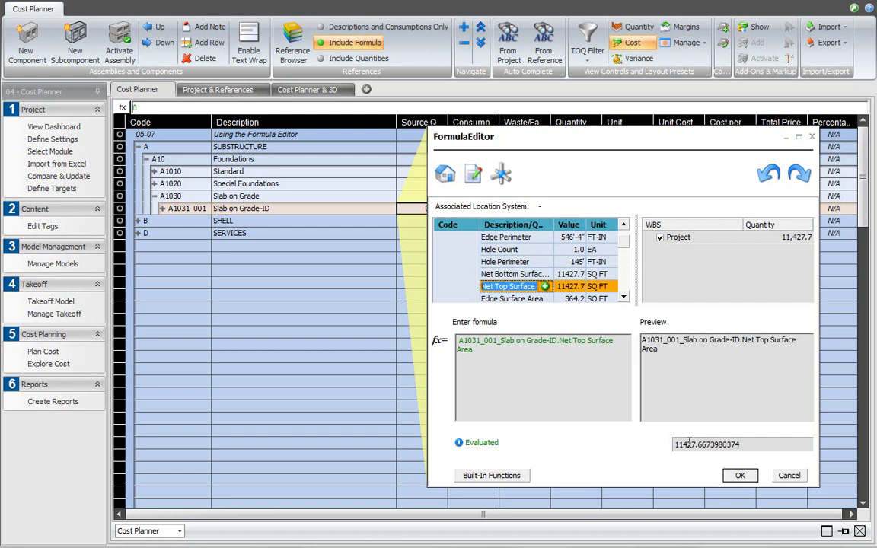
click(741, 475)
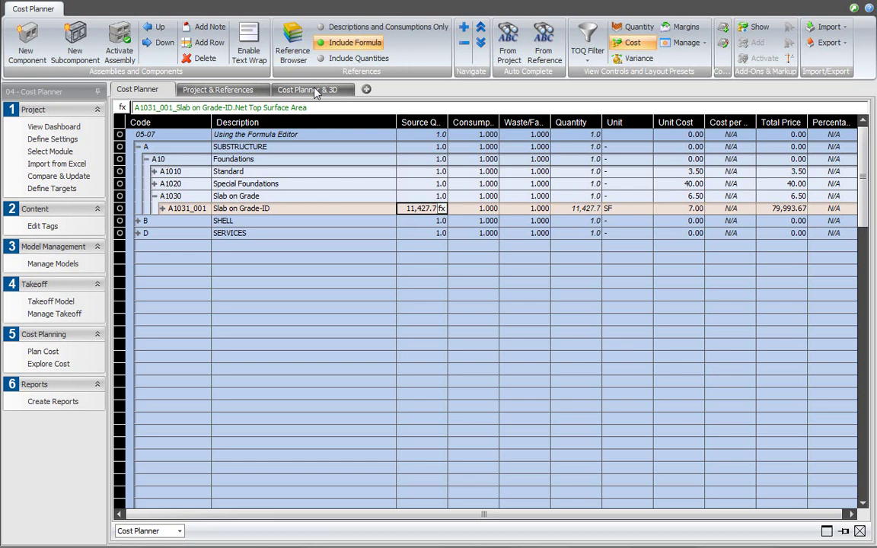
- In the Cost Planner & 3D view set, expand A1030 under Foundations and select Slab on Grade-ID to check its linked model elements
click(312, 90)
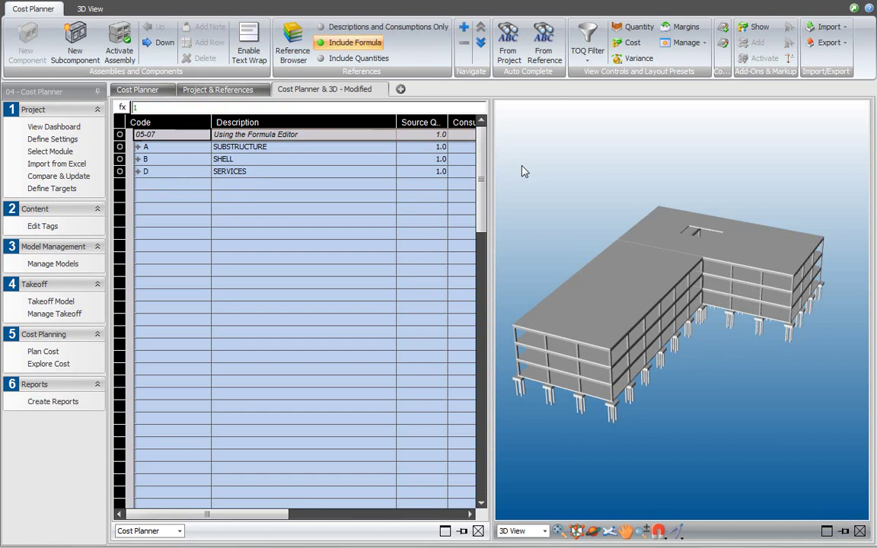
click(137, 147)
click(146, 159)
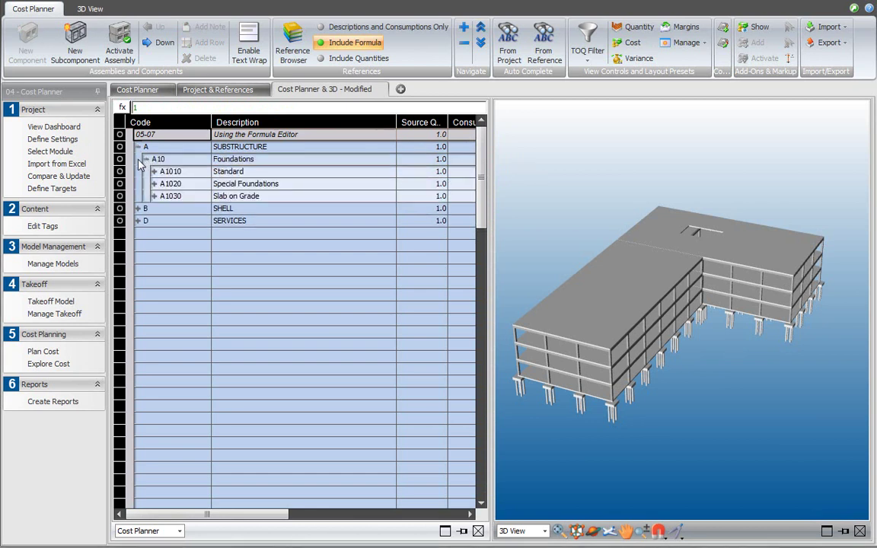
click(154, 196)
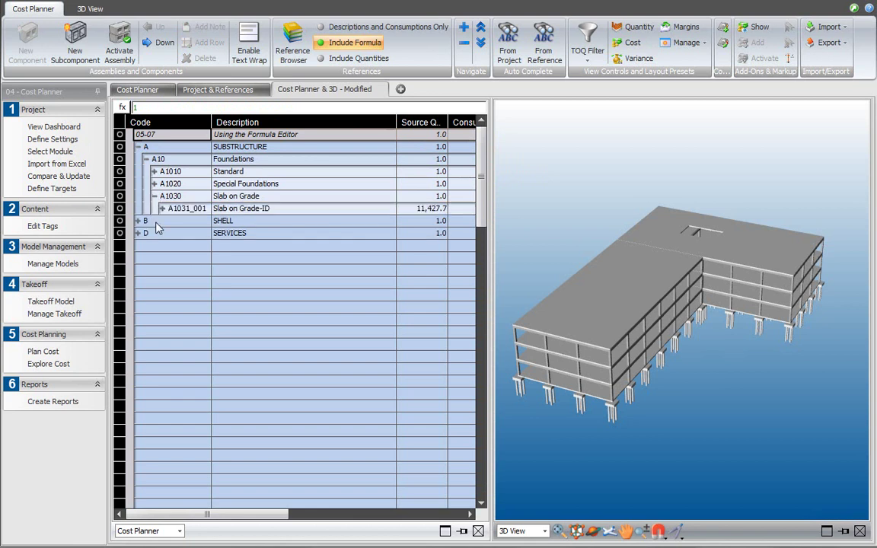
click(250, 208)
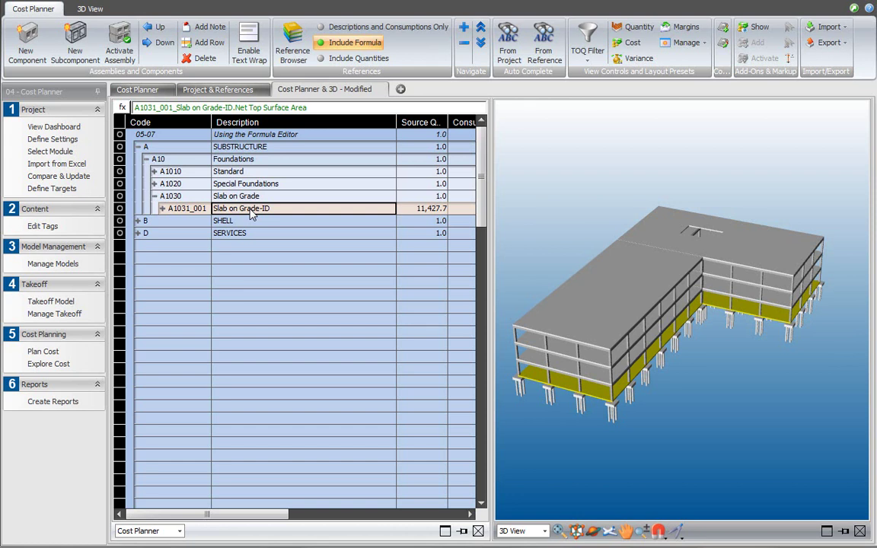
- Create a new view set with two panes above one wide pane, and load the 3D View into the first upper pane
click(402, 90)
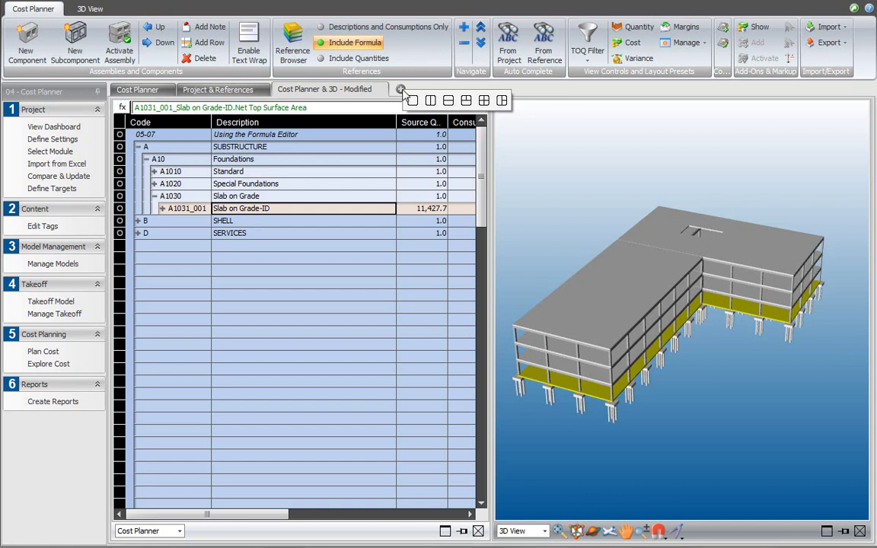
click(466, 101)
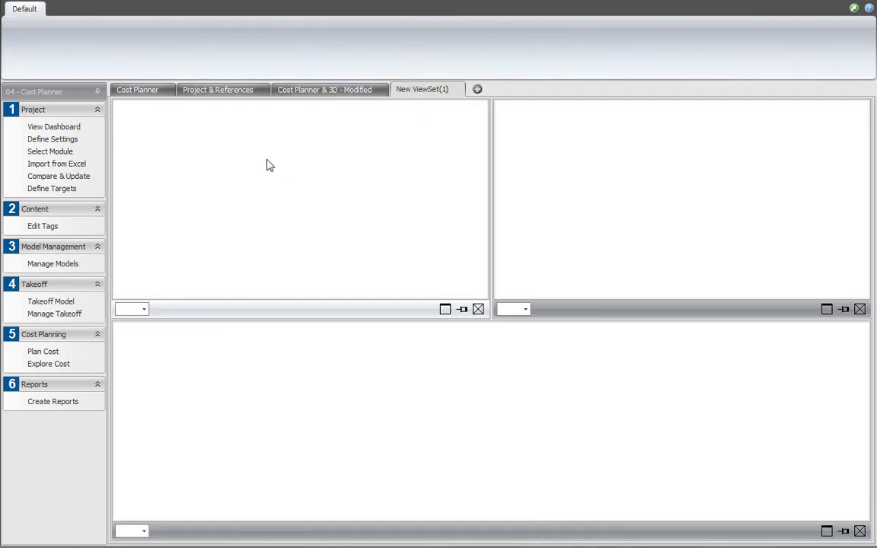
click(144, 309)
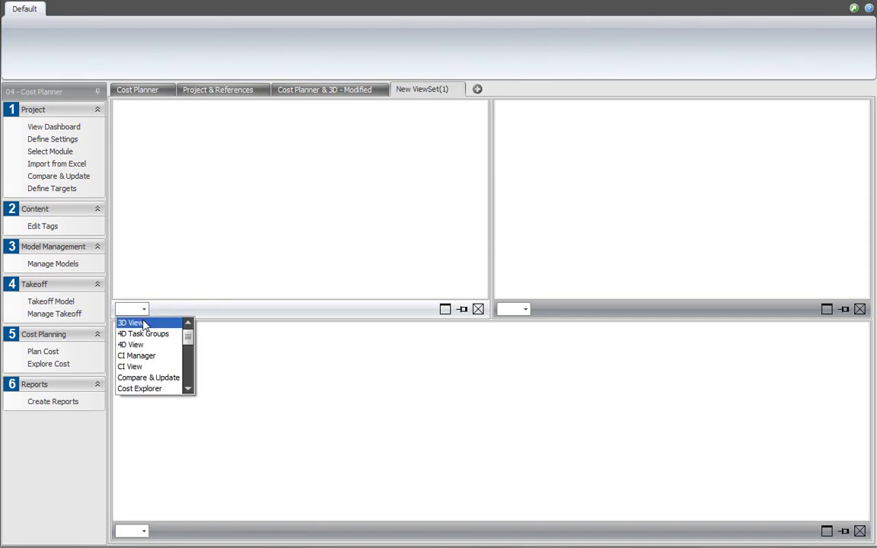
click(131, 323)
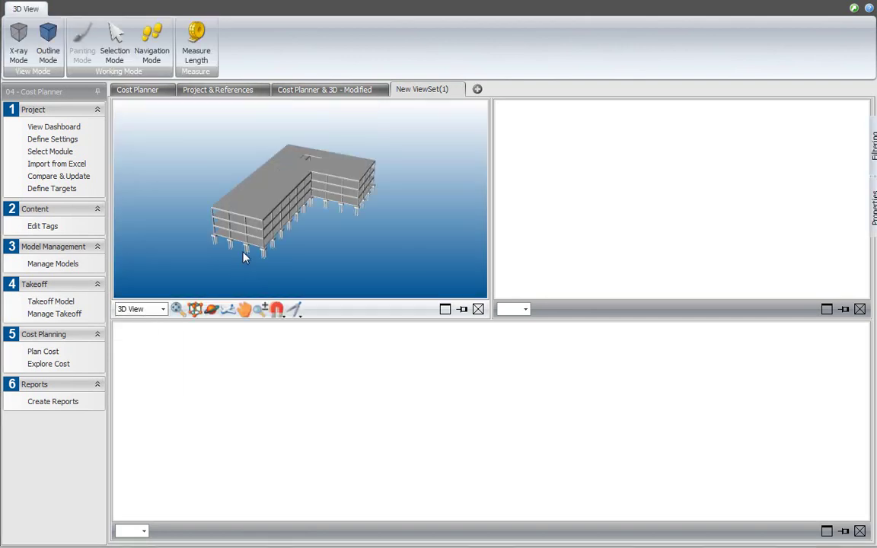
- Load Mini TOM into the second upper pane and Cost Planner into the wide lower pane of the new view set
click(525, 309)
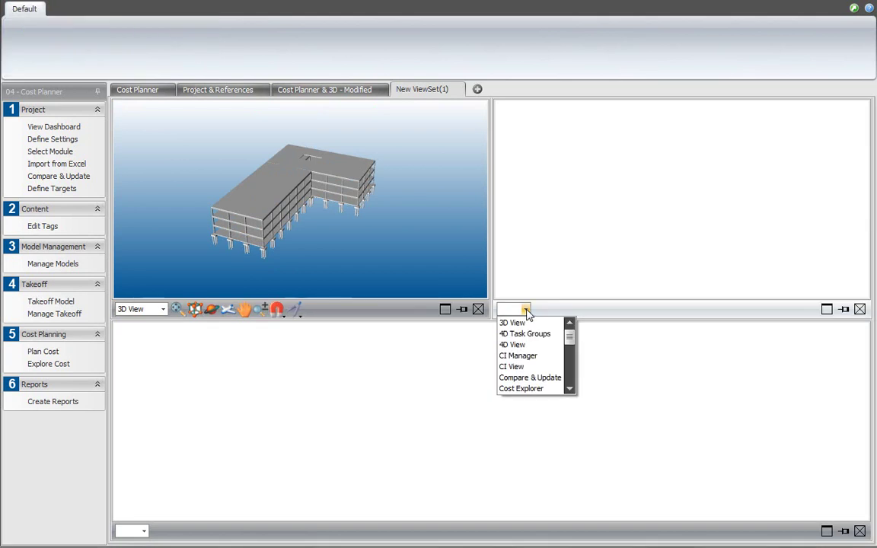
drag(569, 336, 570, 360)
click(514, 378)
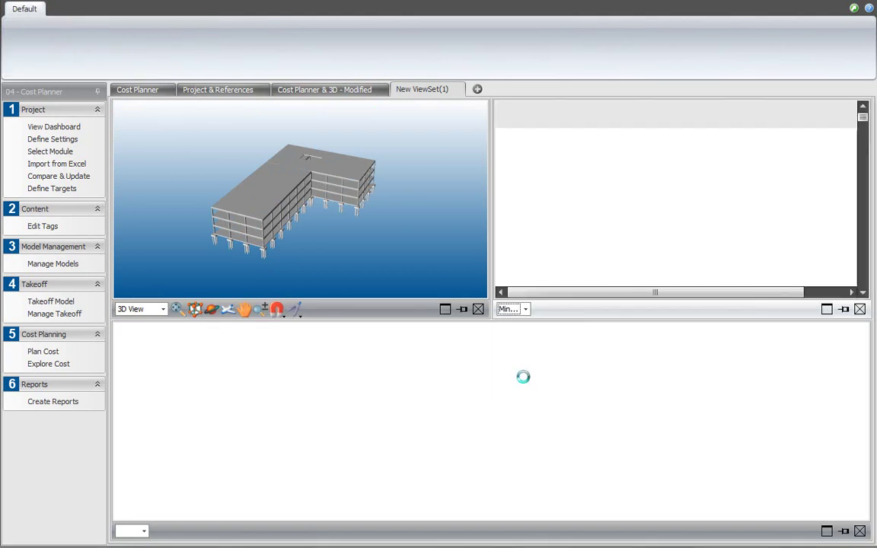
click(139, 530)
scroll(175, 544, down, 2)
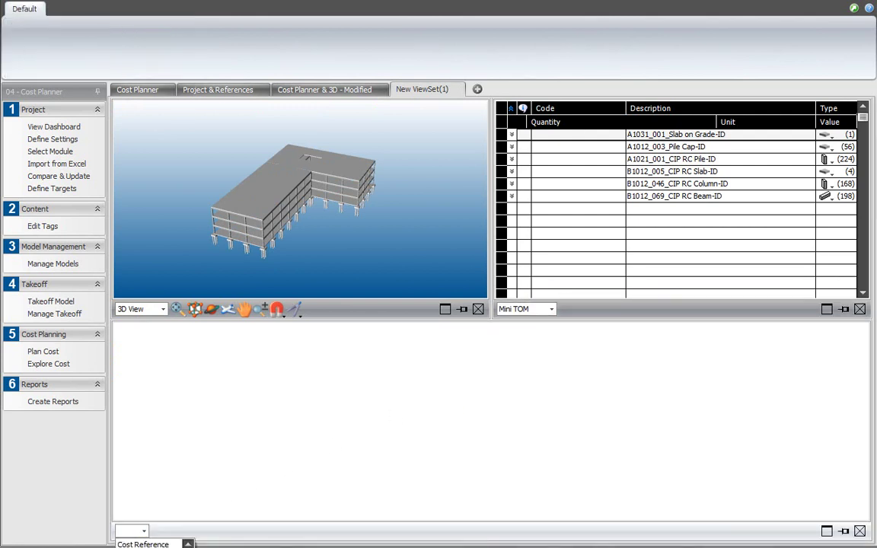
scroll(144, 544, down, 1)
click(144, 543)
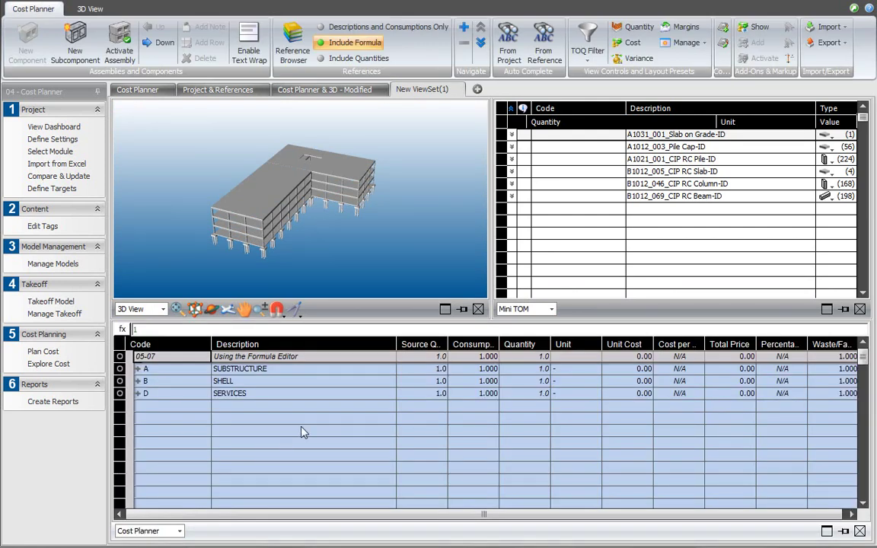
- Check the CIP RC Pile-ID takeoff item's links, expand the cost plan to Slab on Grade-ID, and check the A1031_001 takeoff item's links
click(652, 160)
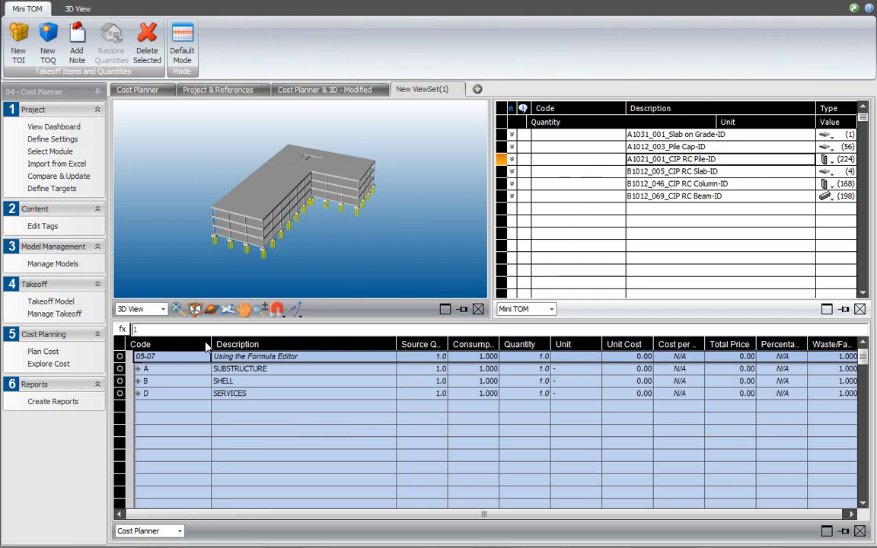
click(138, 369)
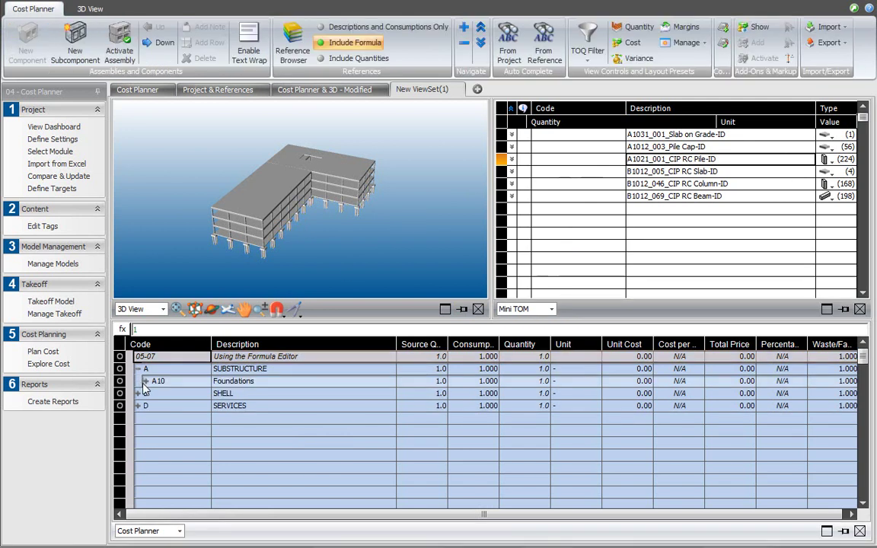
click(145, 380)
click(155, 418)
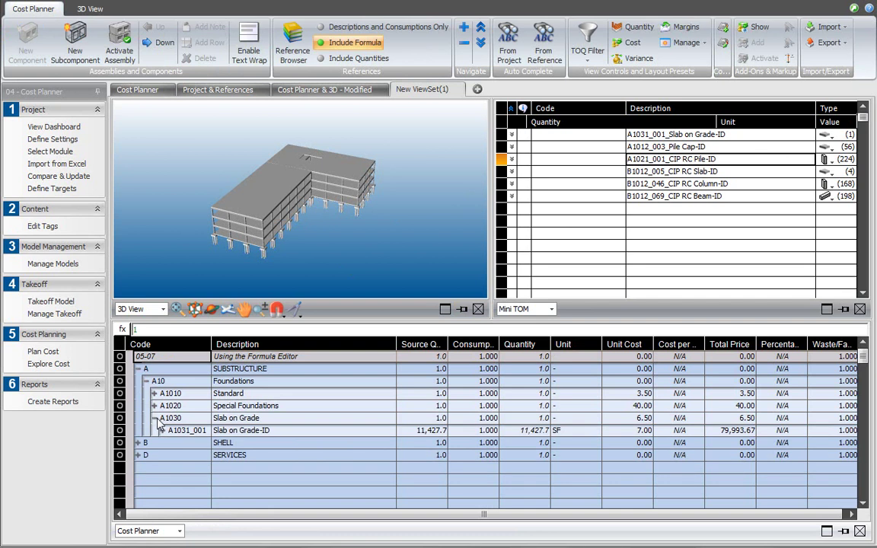
click(722, 135)
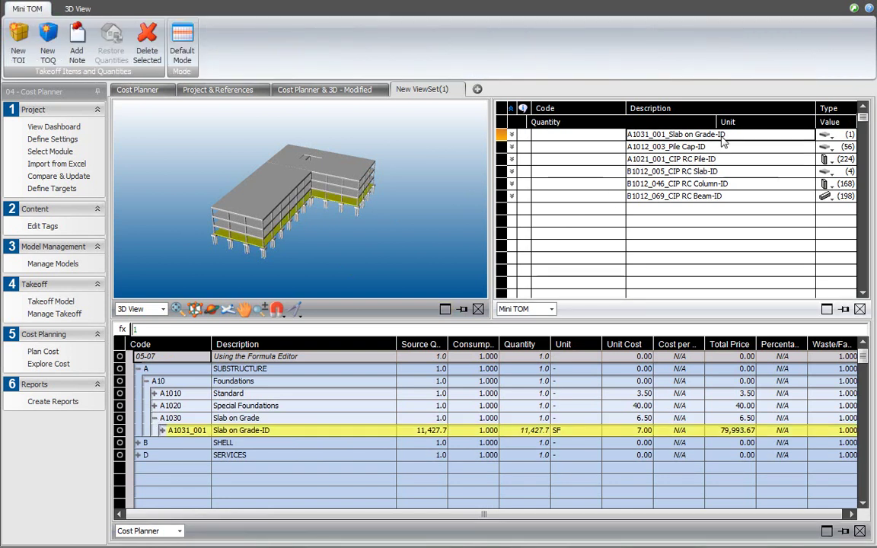